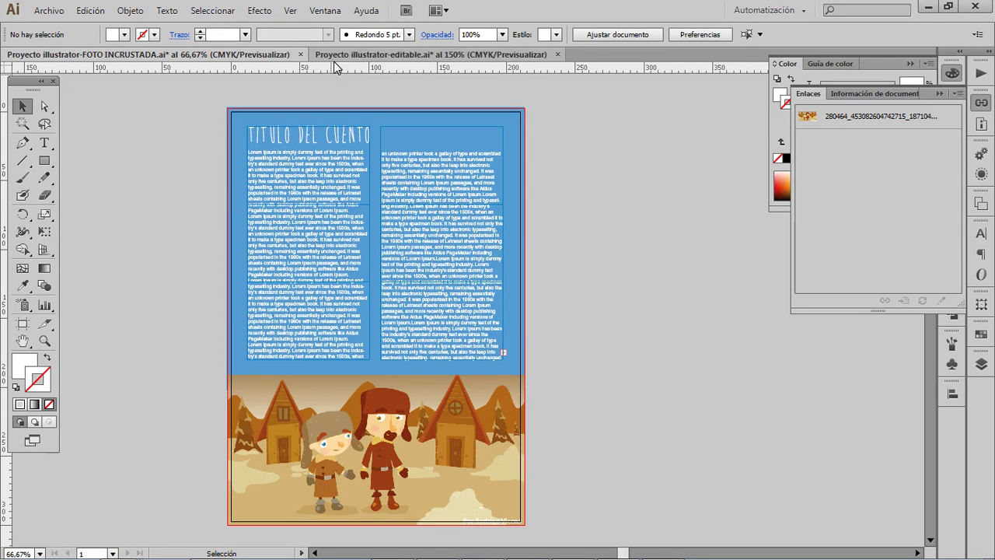
click(359, 55)
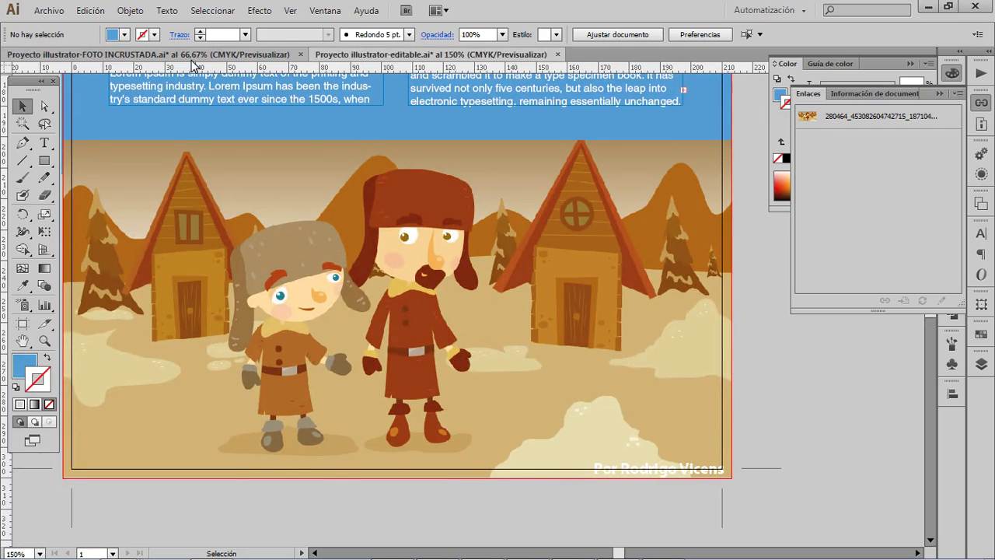
click(195, 54)
click(48, 11)
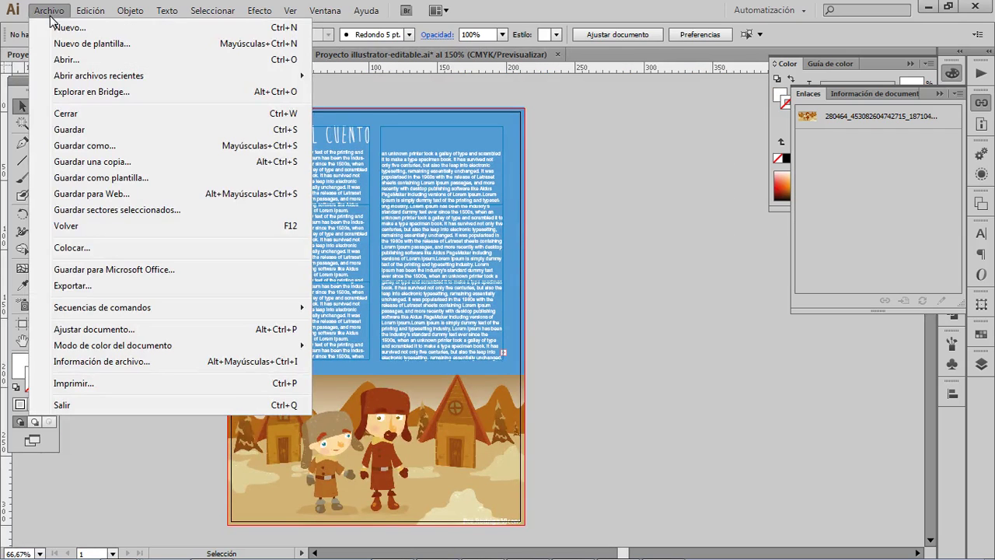
click(129, 288)
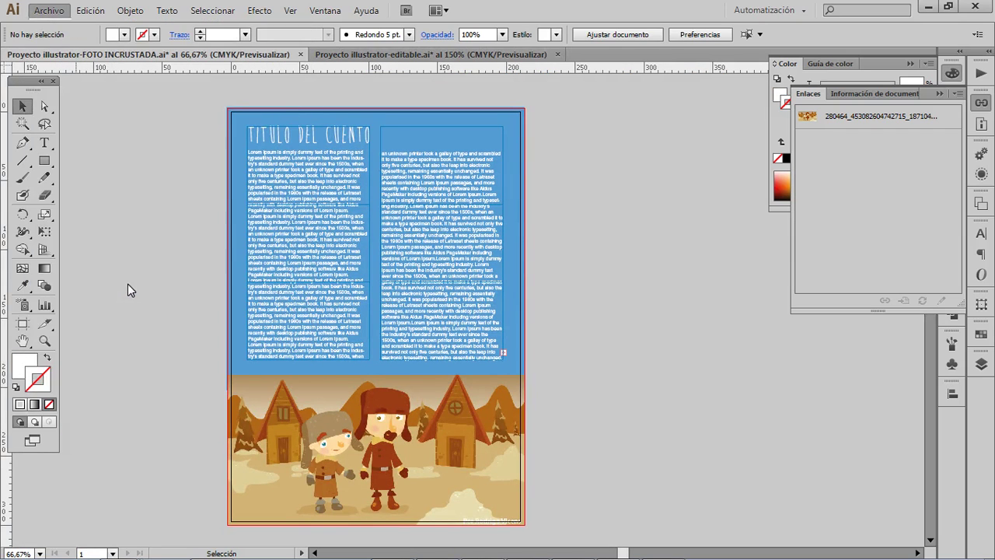
key(Escape)
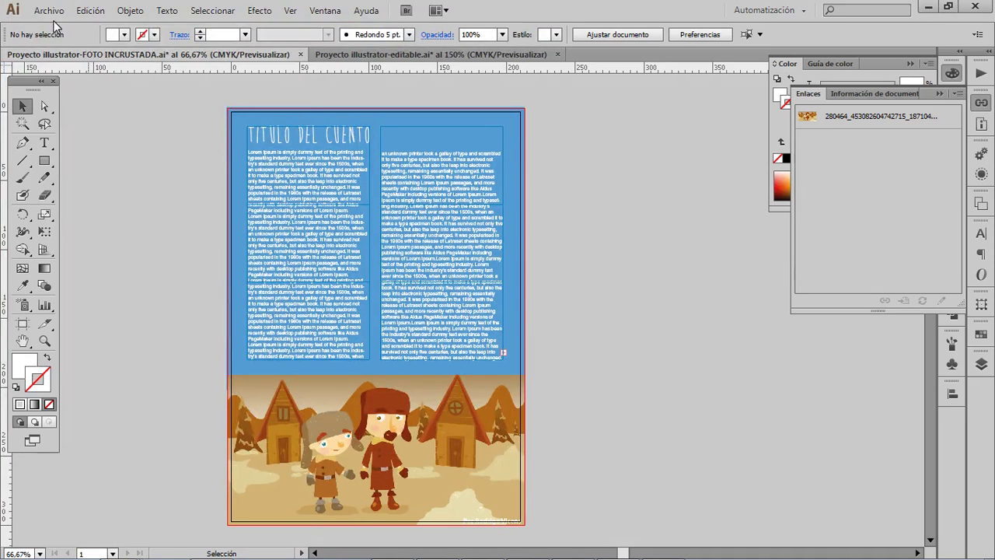
Step: Save the FOTO INCRUSTADA document under its current name as Adobe PDF (*.PDF) in the PROYECTO Ai folder, continuing to the PDF options
click(48, 11)
click(101, 130)
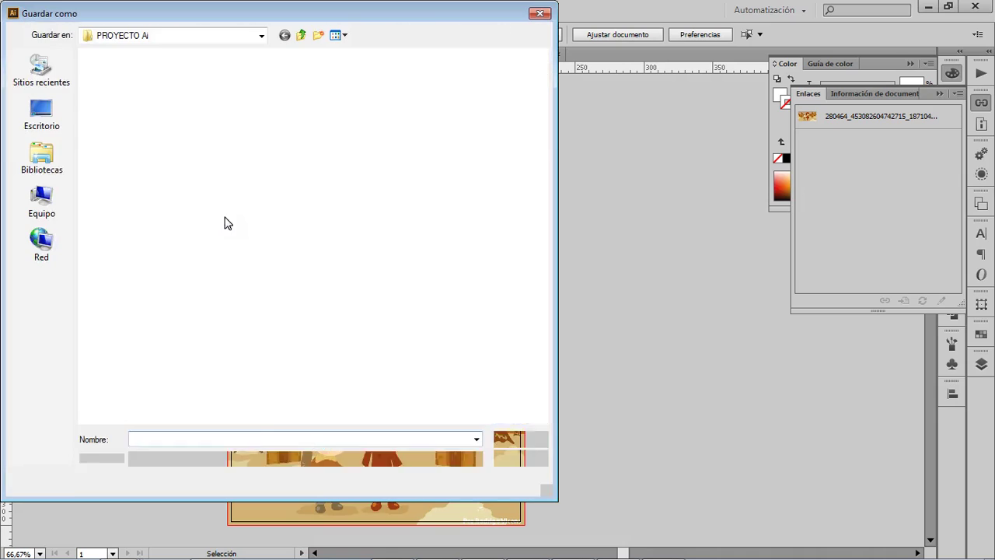
click(340, 462)
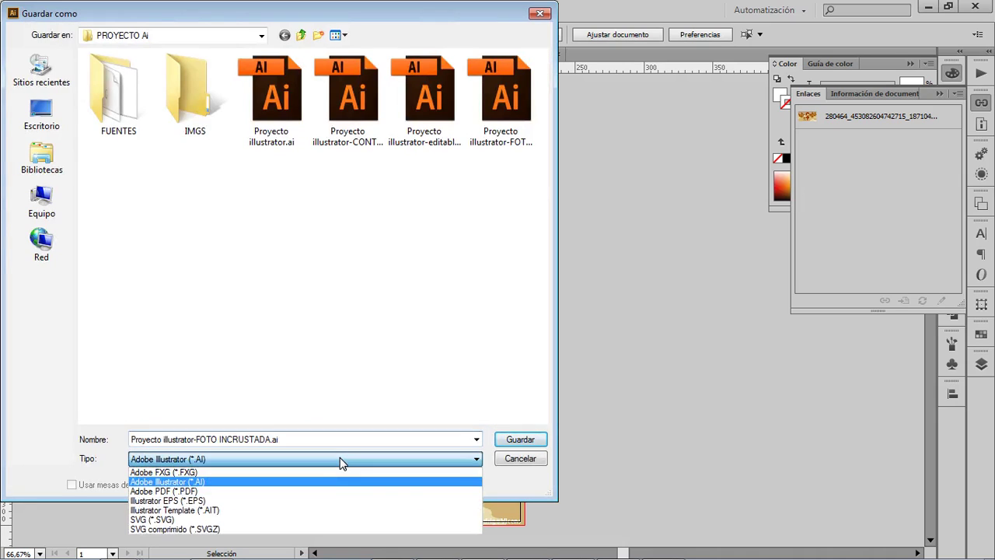
click(309, 491)
click(516, 440)
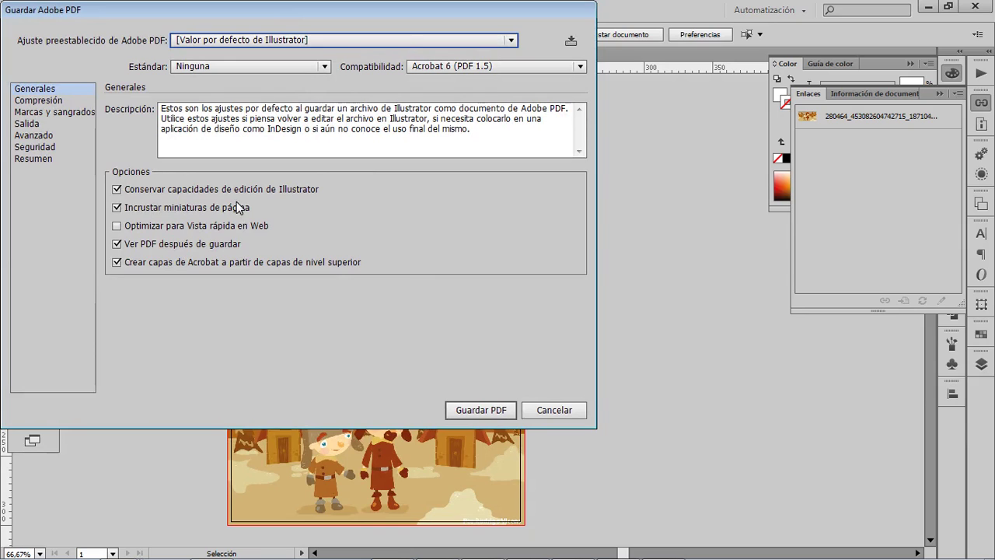
Step: Apply the [Tamaño de archivo más pequeño] PDF preset and review its compression settings and the color image compression choices
click(39, 101)
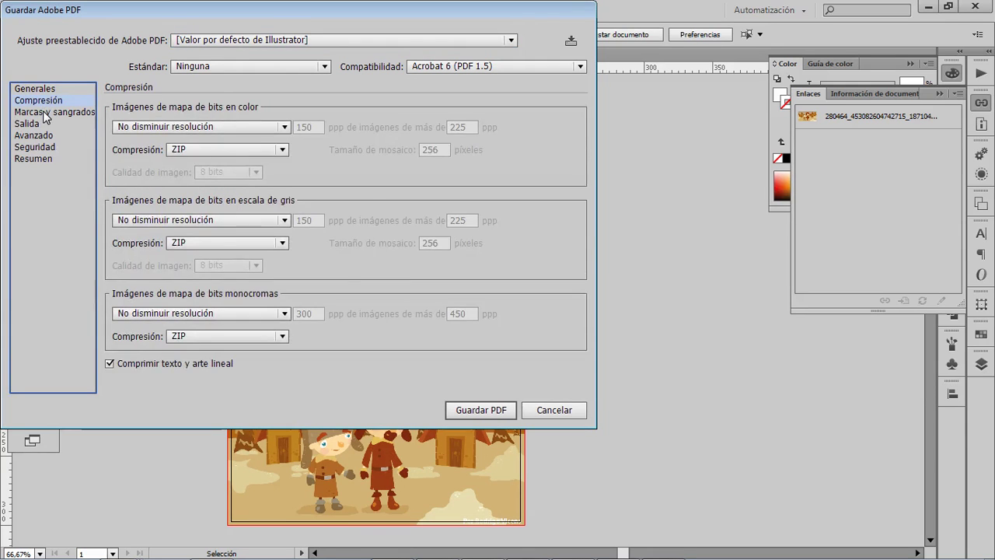
click(43, 112)
click(44, 103)
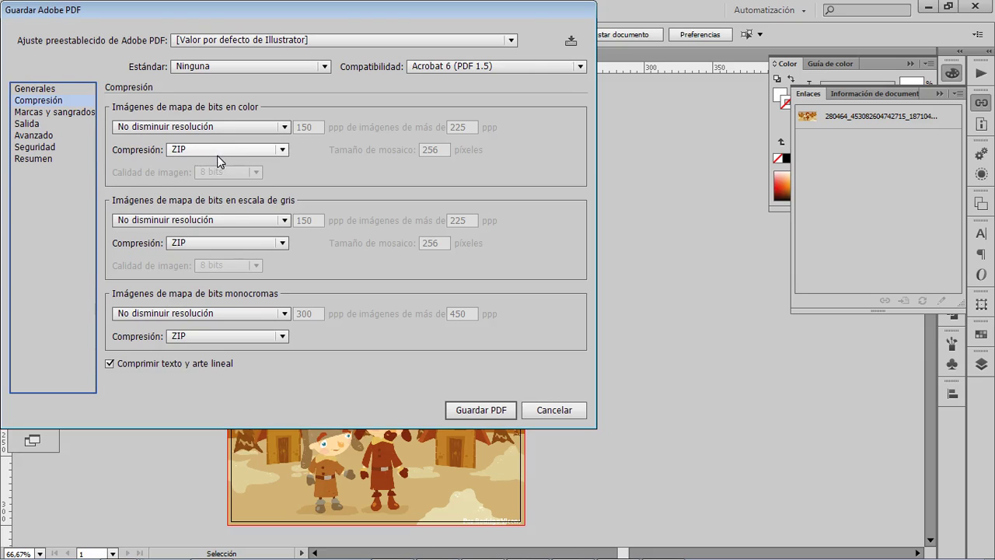
click(246, 39)
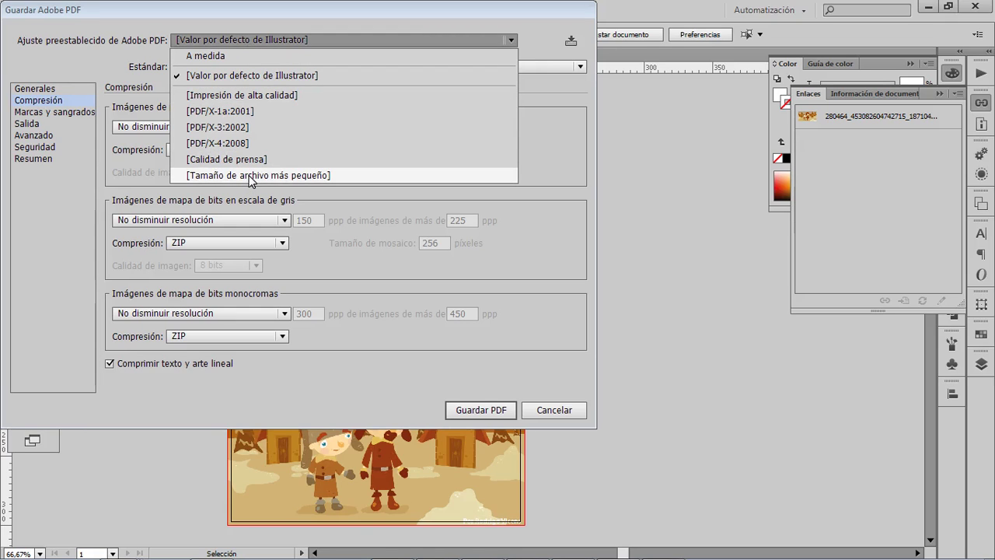
click(251, 175)
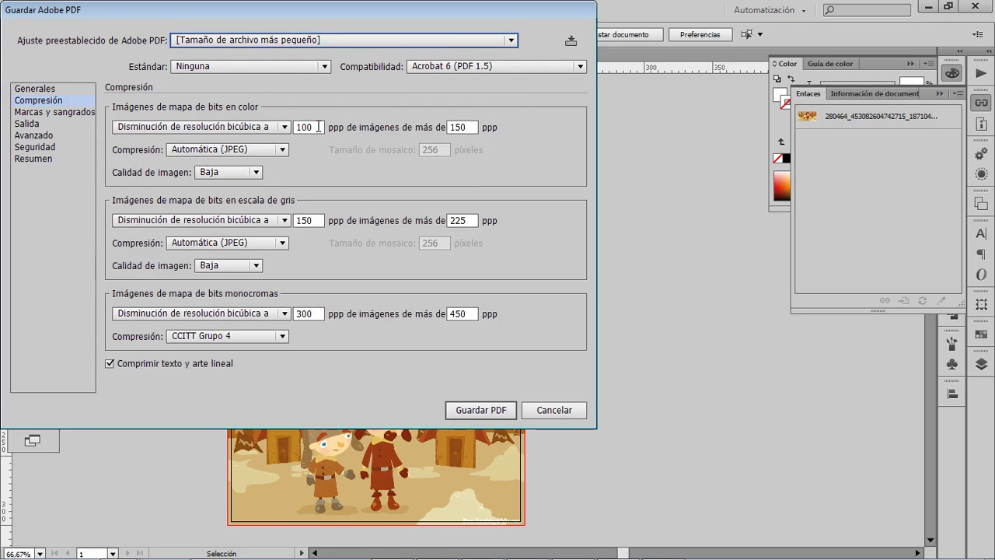
click(311, 40)
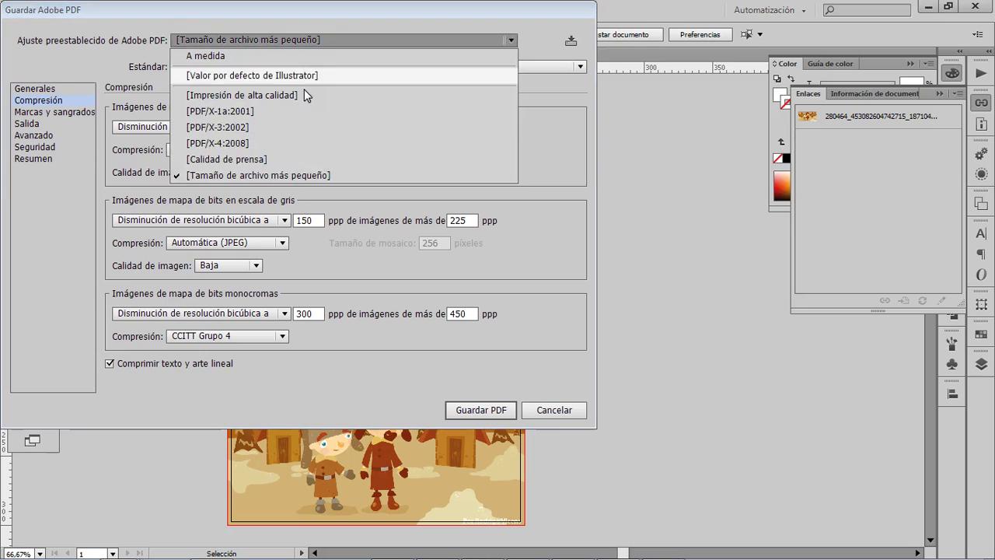
click(294, 179)
click(34, 89)
click(36, 102)
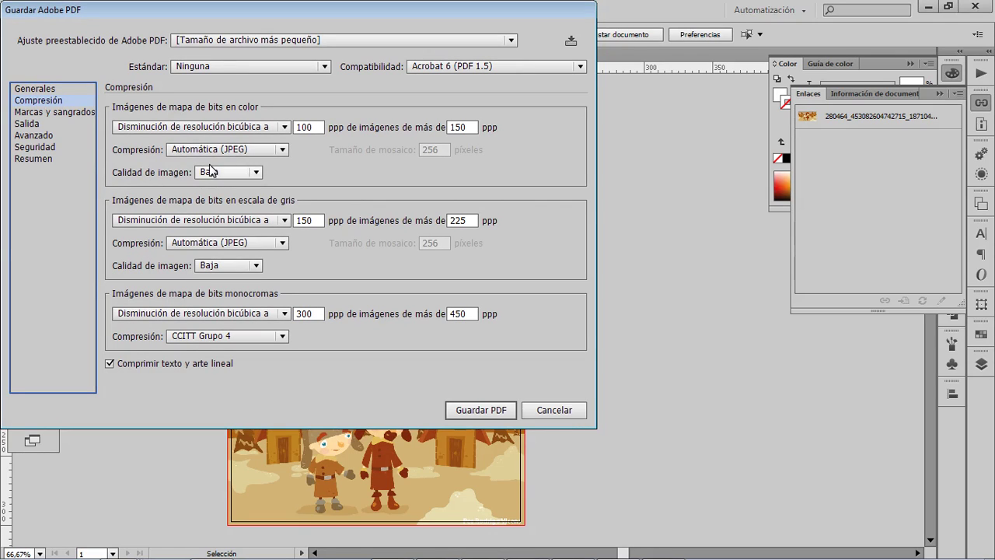
click(244, 149)
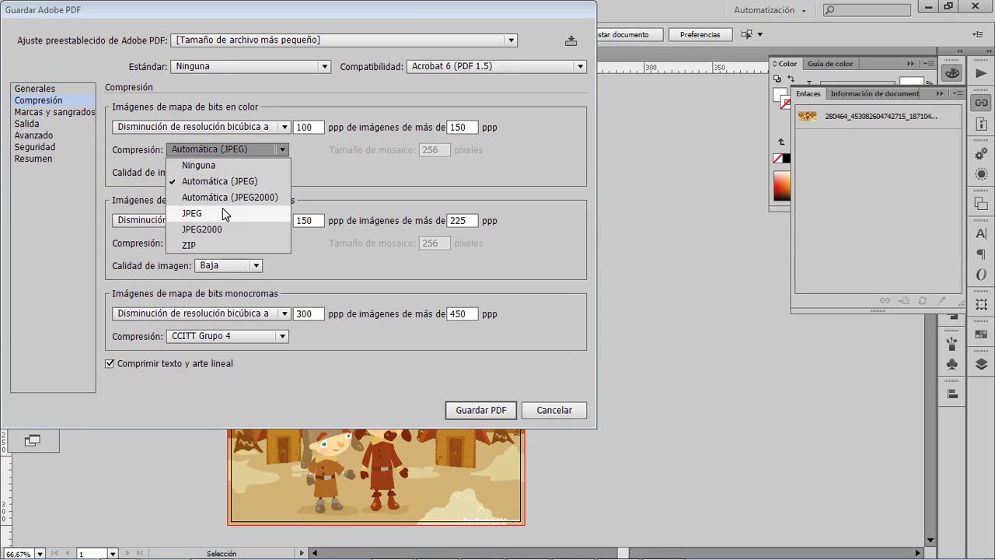
click(135, 160)
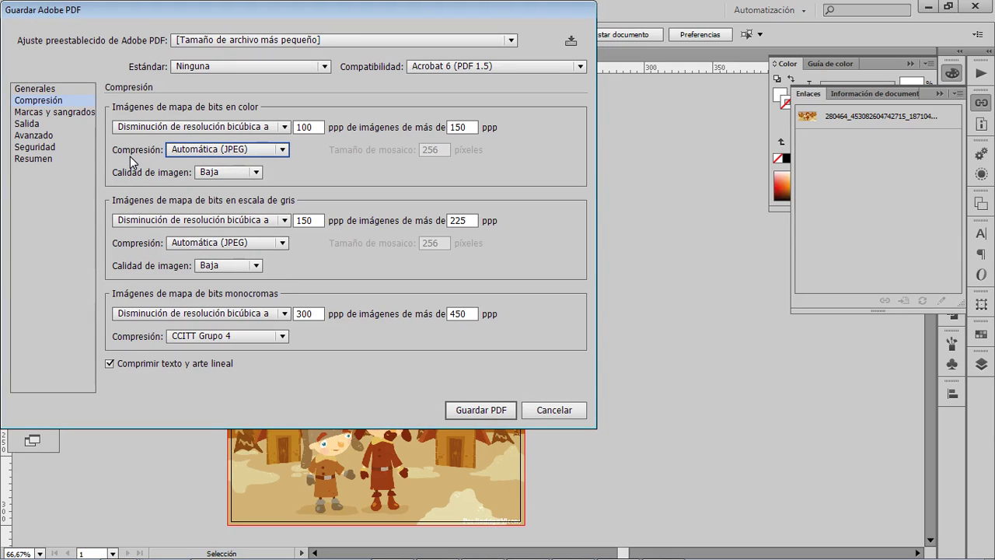
Step: Try the [Impresión de alta calidad] preset and examine its resolution, compression and image quality for color images
click(267, 38)
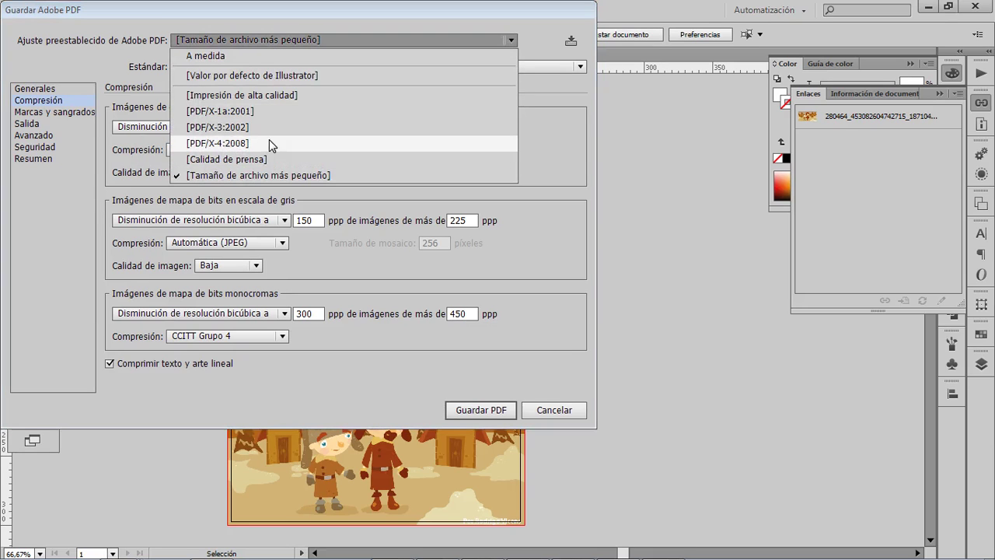
click(268, 97)
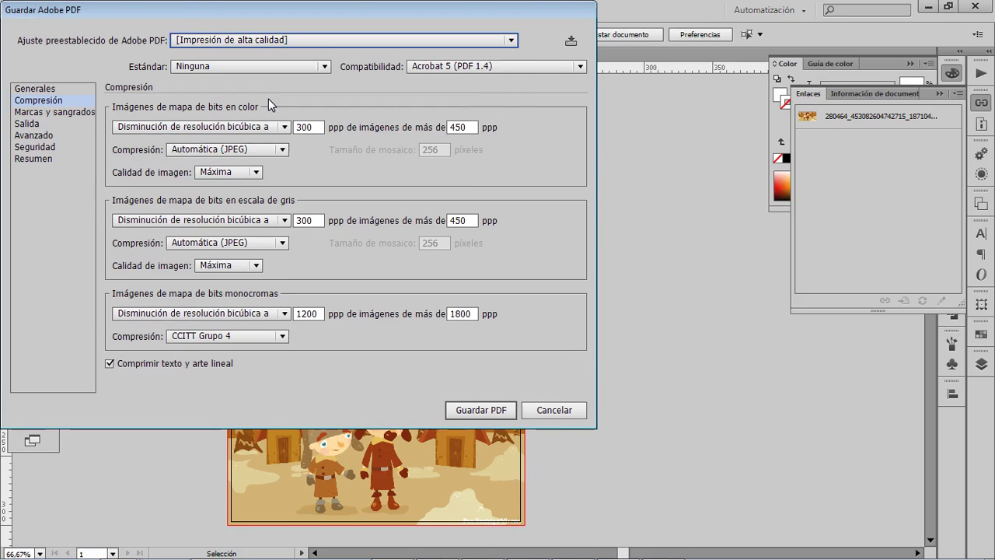
double_click(314, 128)
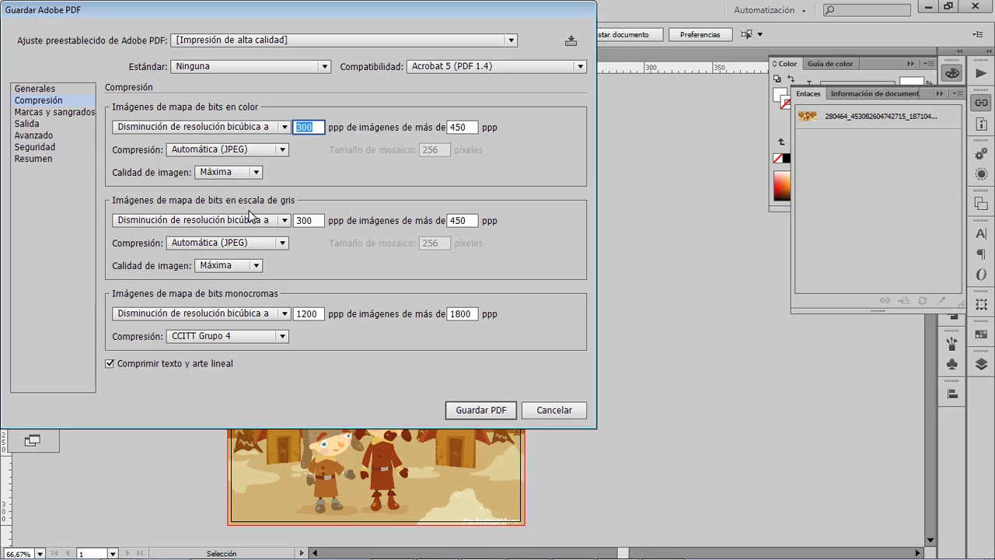
click(228, 171)
click(231, 173)
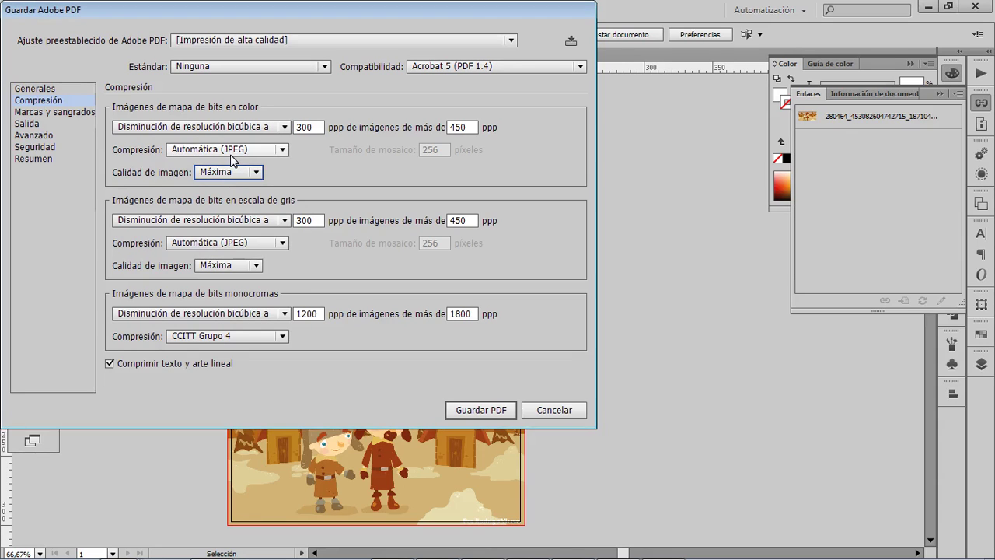
click(230, 154)
click(230, 154)
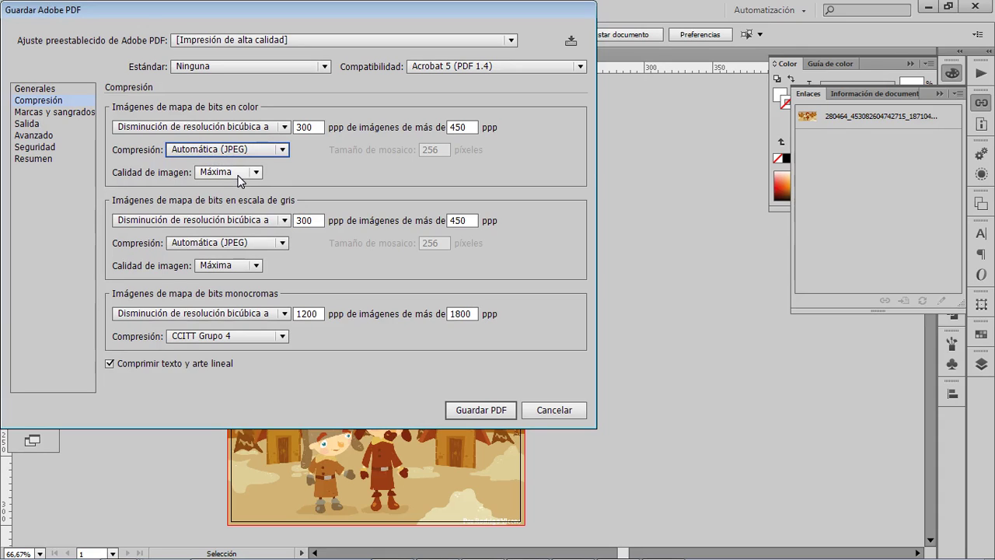
Step: Set the PDF preset to [Tamaño de archivo más pequeño] and try to save, cancelling at the editing capabilities warning
click(305, 38)
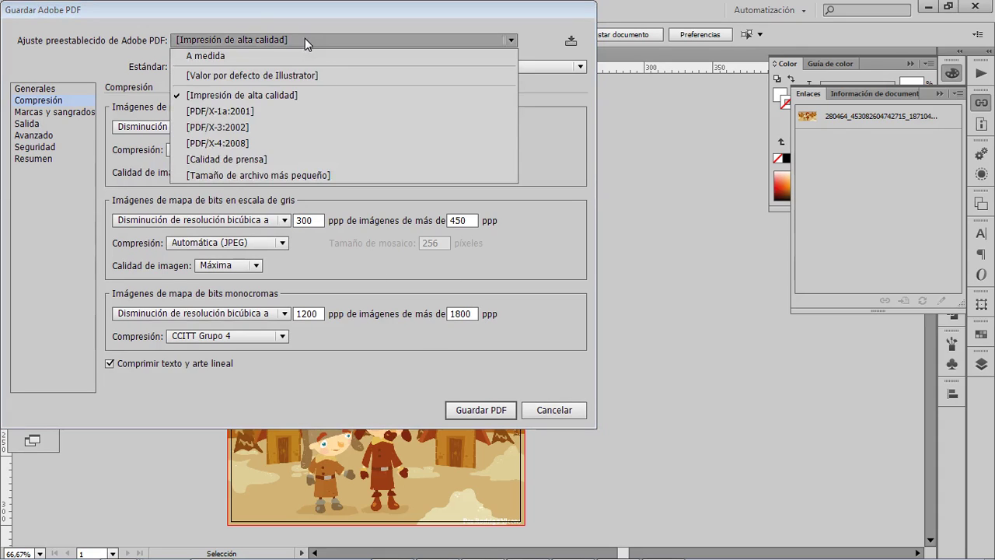
click(293, 176)
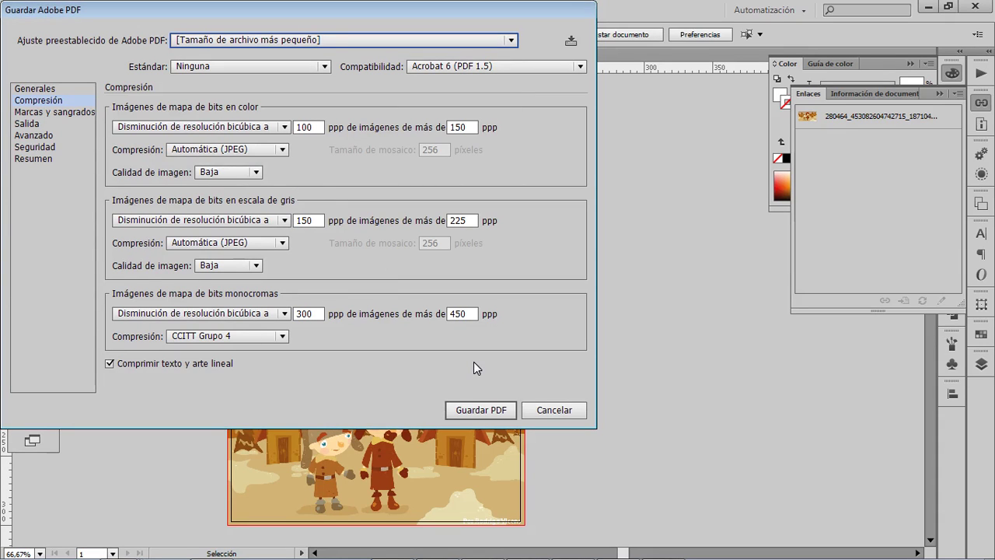
click(504, 412)
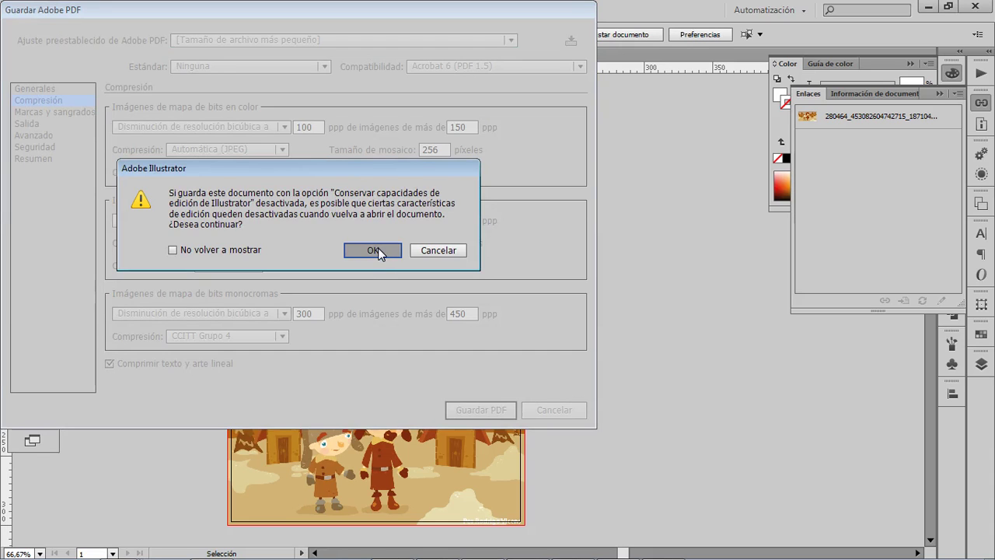
click(420, 252)
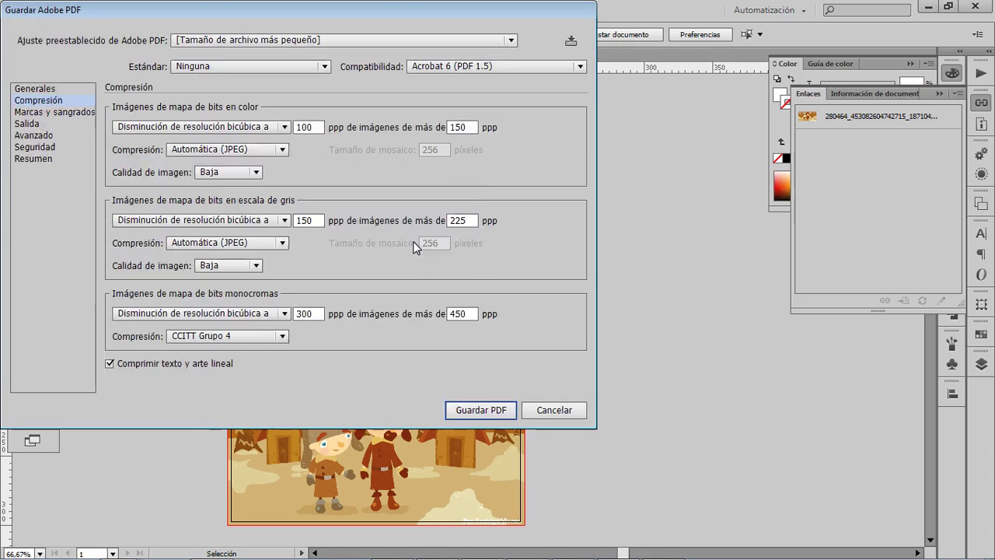
Step: Save the PDF with Conservar capacidades de edición de Illustrator turned off, accepting the warning and dismissing the file association error
click(34, 91)
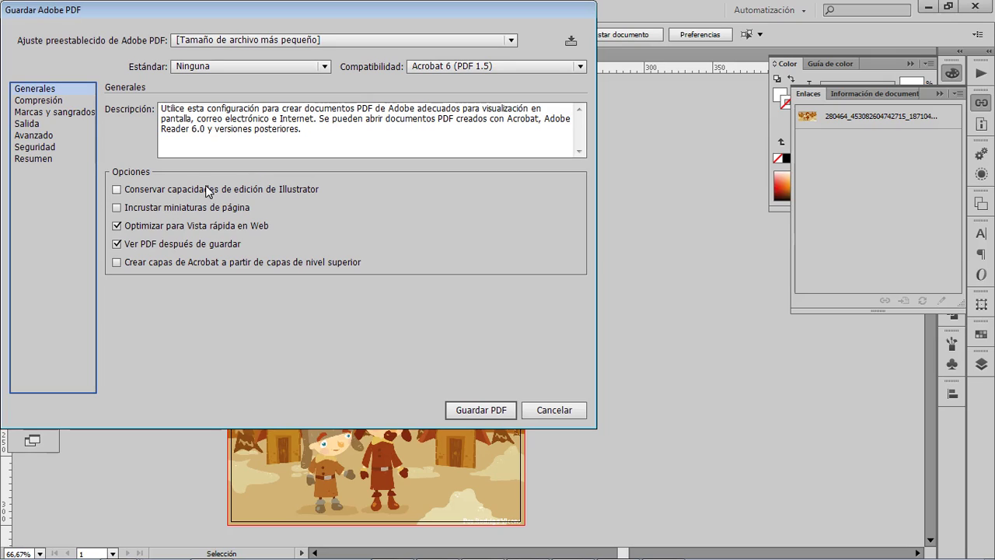
click(118, 189)
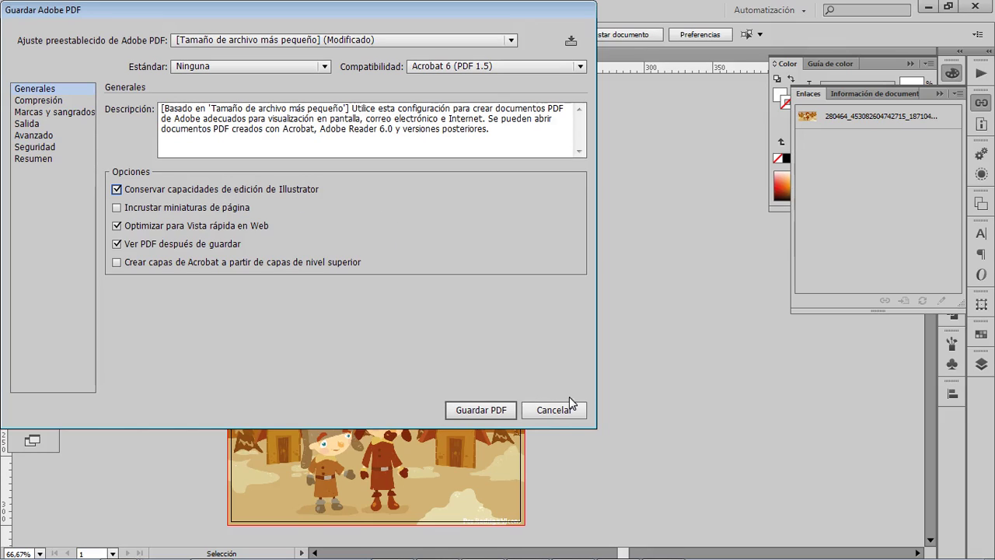
click(136, 189)
click(483, 414)
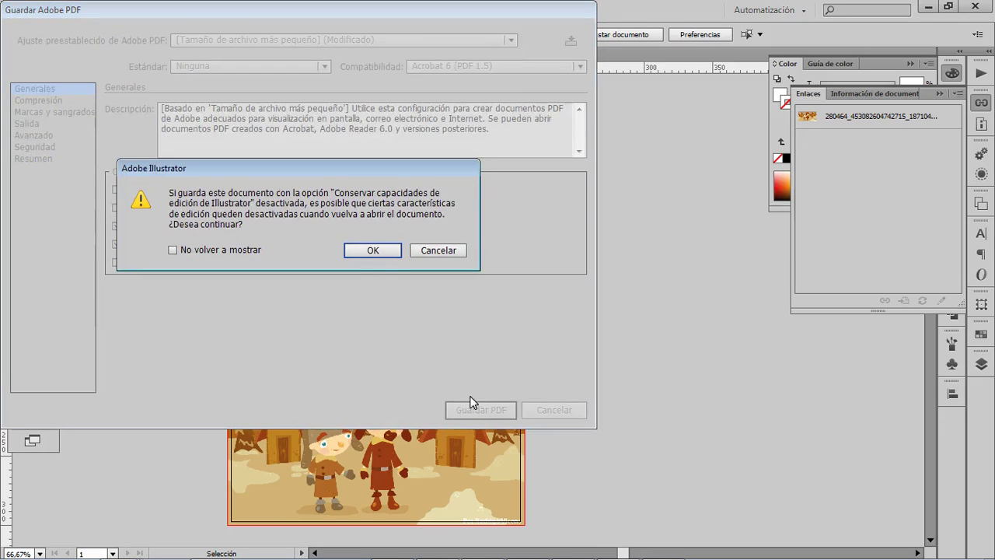
click(376, 251)
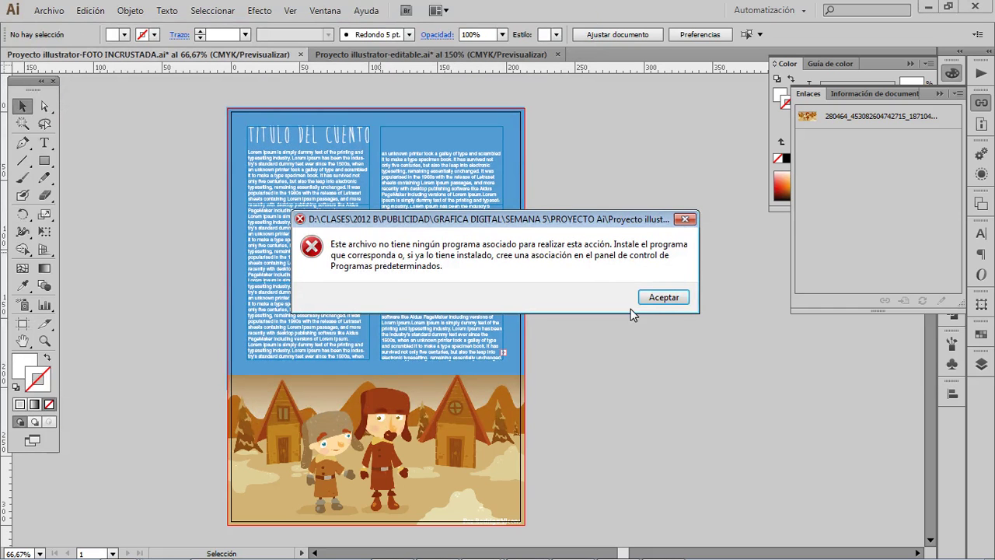
click(664, 298)
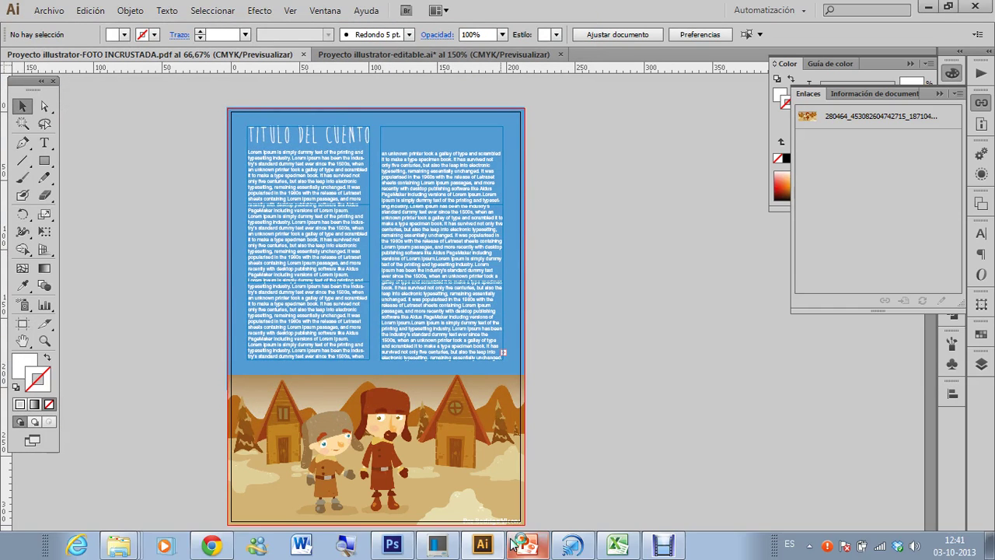
Step: Switch to Adobe Acrobat Pro and view the whole page of the exported PDF at 33.3% zoom
click(513, 544)
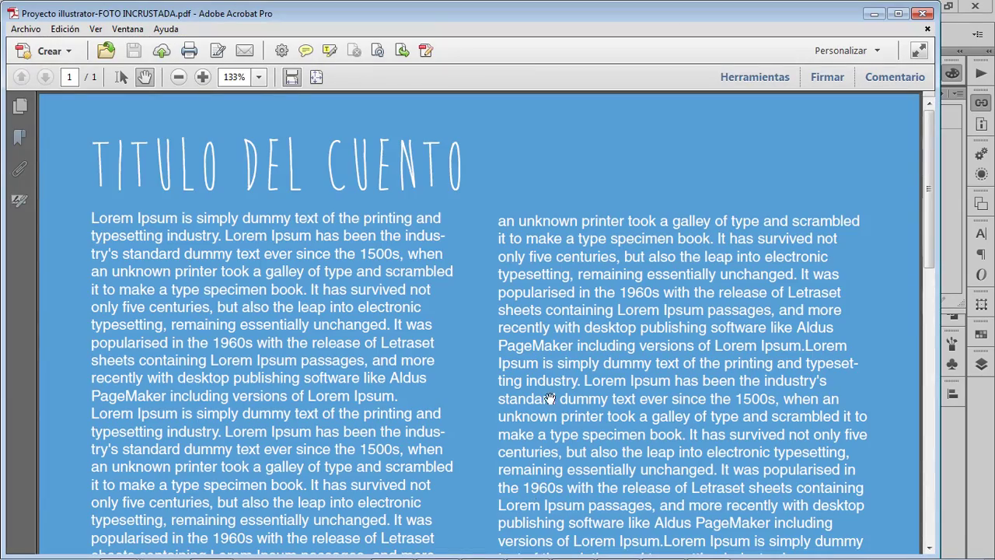
click(179, 77)
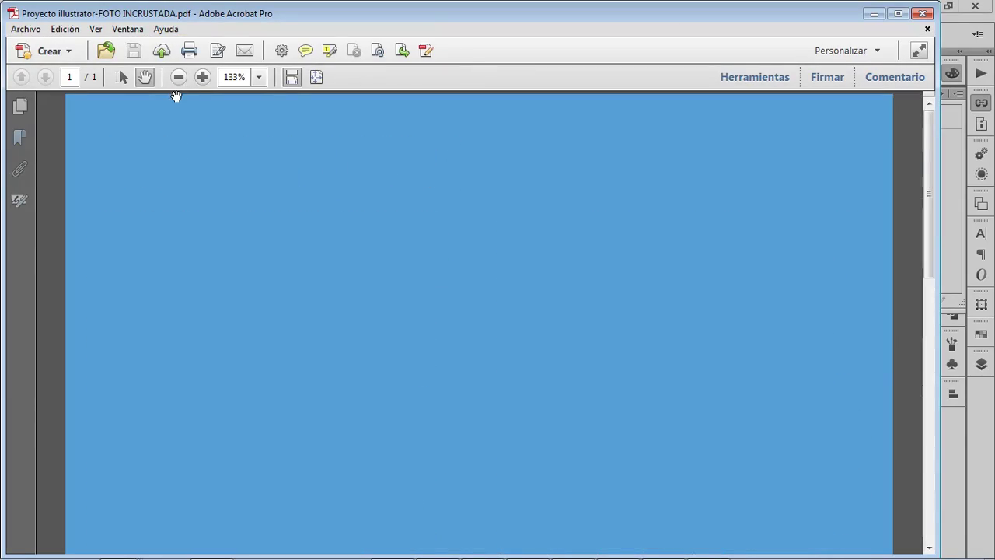
click(180, 77)
click(180, 77)
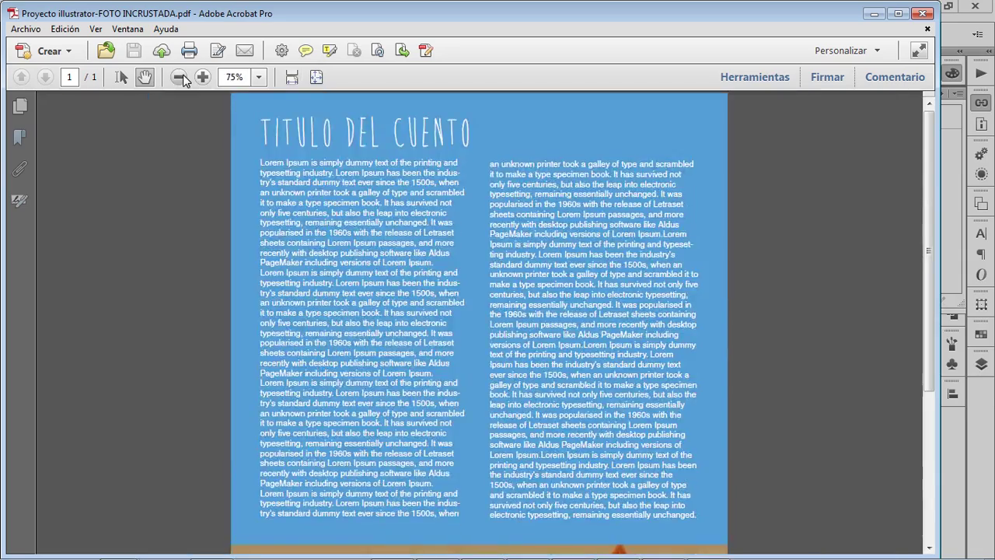
click(179, 77)
click(179, 77)
click(180, 77)
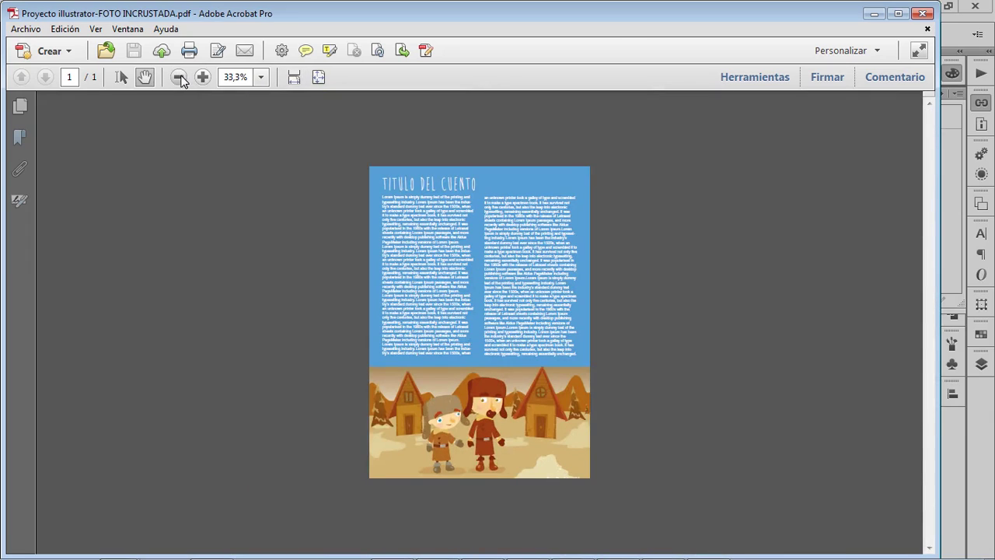